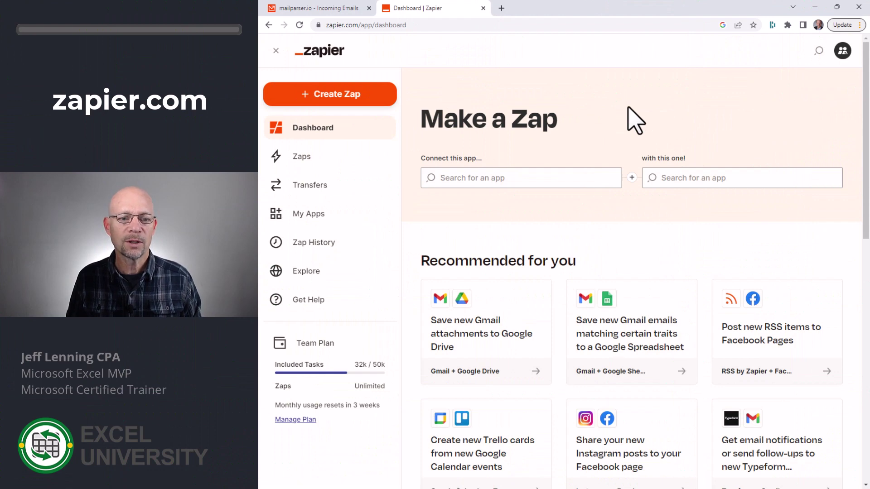
Step: Start a new Zap with Mailparser's New Email Parsed event as the trigger
{"action": "left_click", "coordinate": [332, 94]}
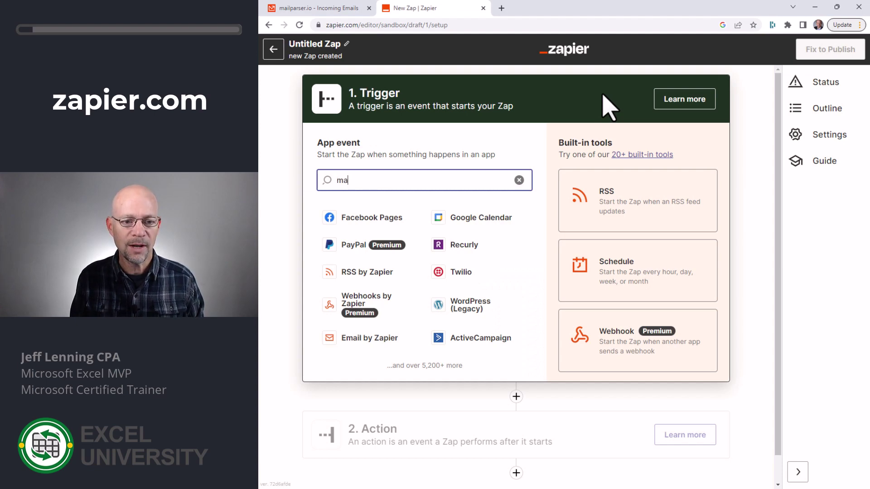
{"action": "type", "text": "il"}
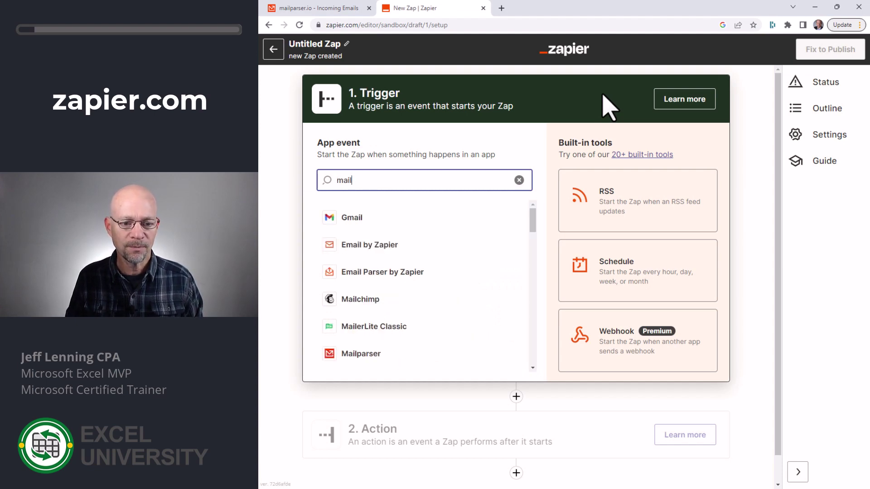
{"action": "left_click", "coordinate": [394, 356]}
{"action": "left_click", "coordinate": [414, 222]}
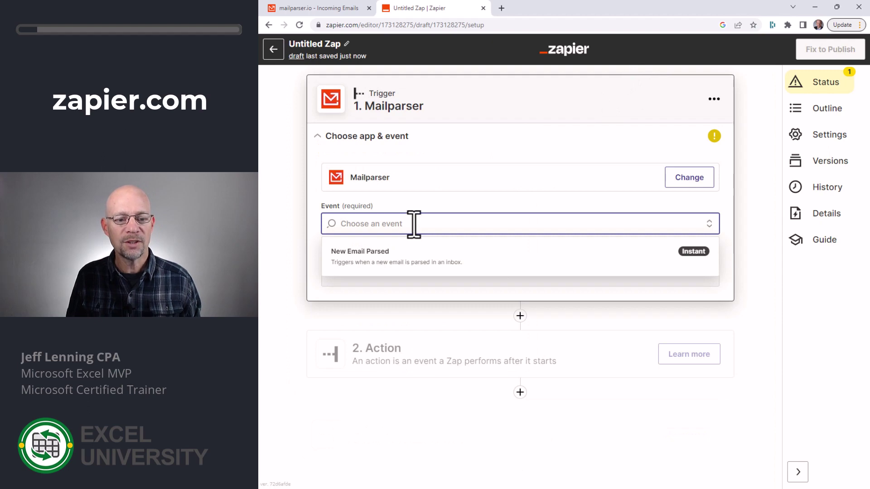
{"action": "left_click", "coordinate": [414, 267]}
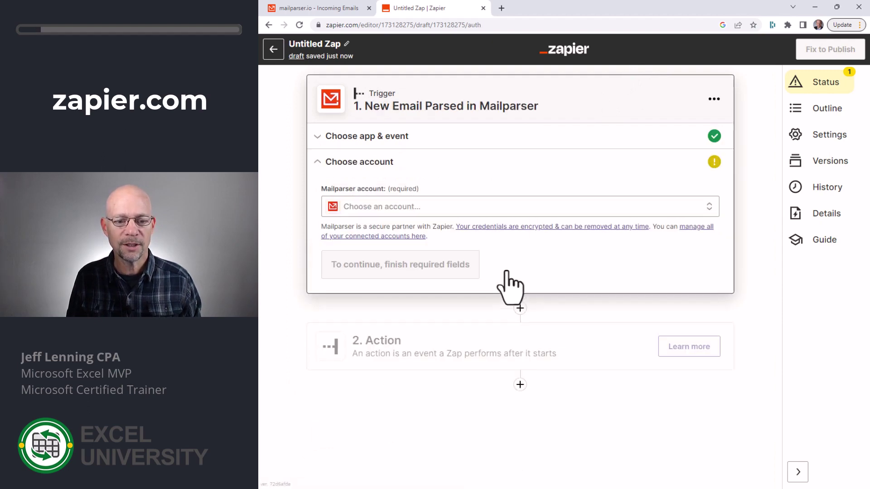
Step: Connect the existing Mailparser account and set the trigger inbox to Ecommerce Sales
{"action": "left_click", "coordinate": [398, 208]}
{"action": "left_click", "coordinate": [390, 289]}
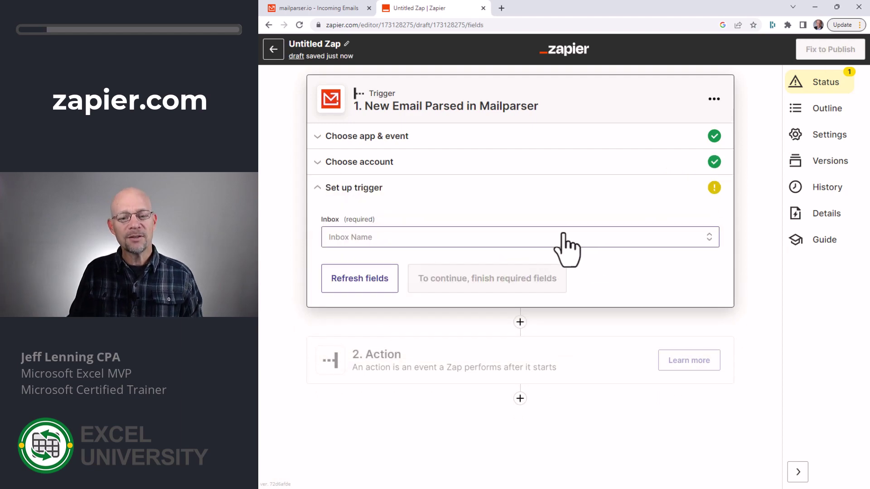
{"action": "left_click", "coordinate": [704, 235]}
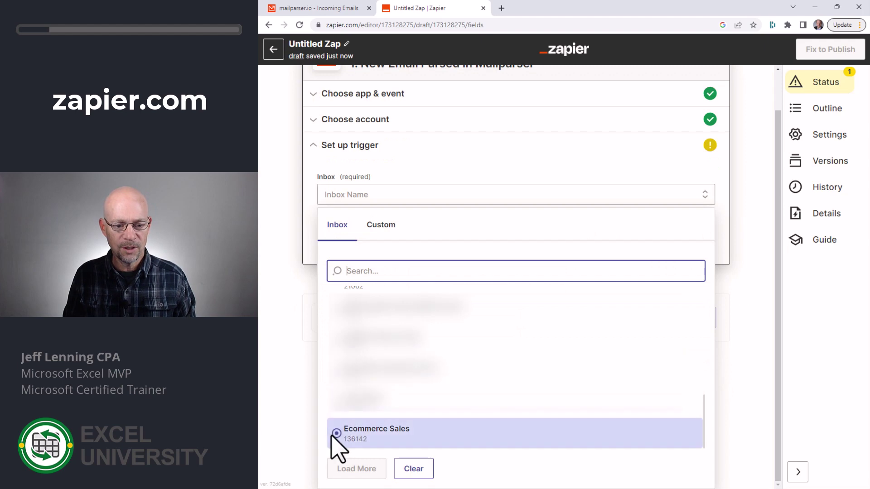
{"action": "left_click", "coordinate": [335, 438]}
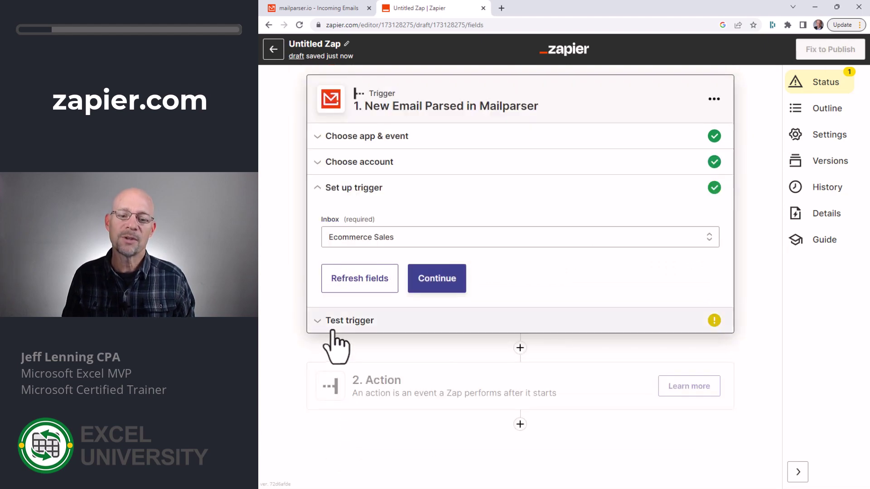
Step: Test the Mailparser trigger and review the sample email's parsed fields, such as productcode_text
{"action": "left_click", "coordinate": [439, 278]}
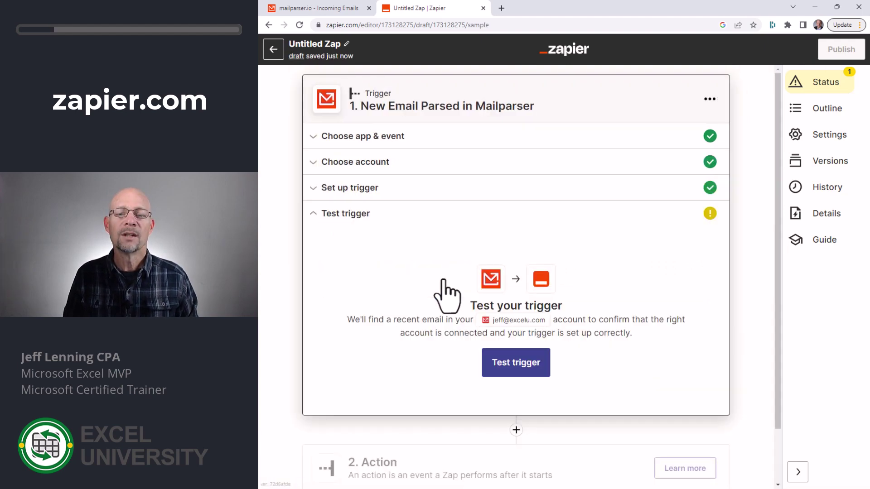
{"action": "left_click", "coordinate": [532, 372]}
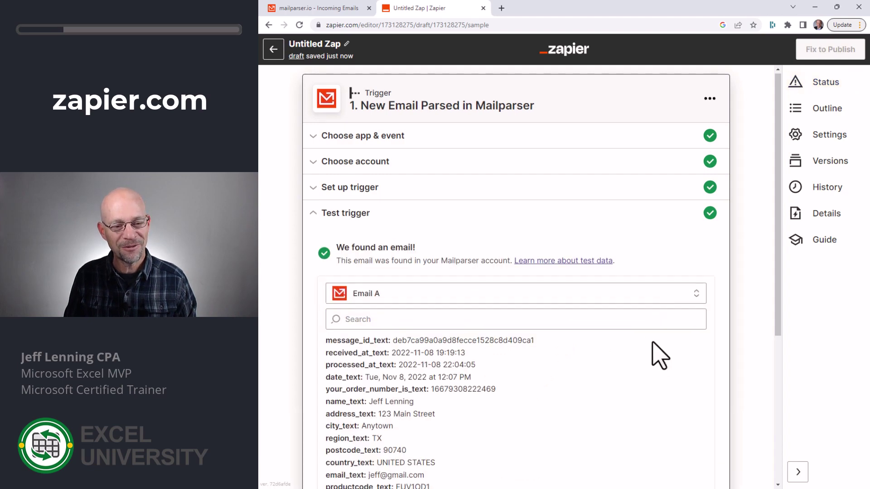
{"action": "scroll", "coordinate": [660, 355], "scroll_direction": "down", "scroll_amount": 3}
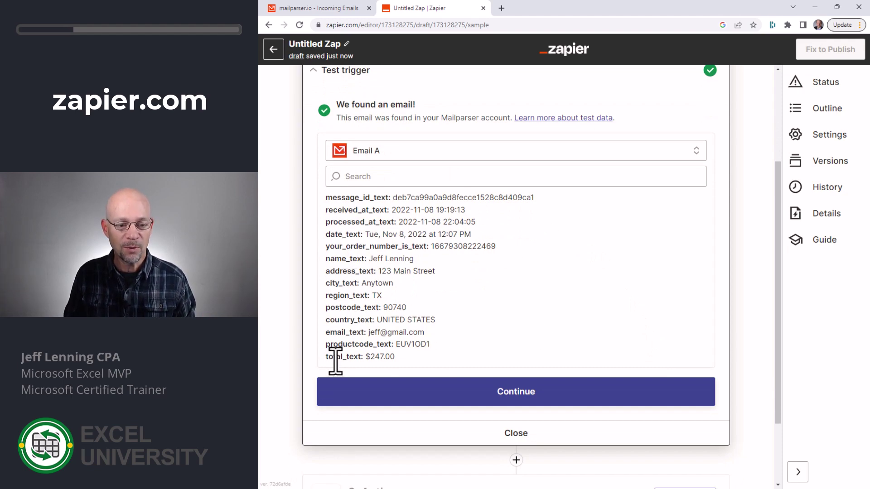
{"action": "left_click_drag", "start_coordinate": [331, 344], "coordinate": [404, 344]}
{"action": "left_click", "coordinate": [406, 345]}
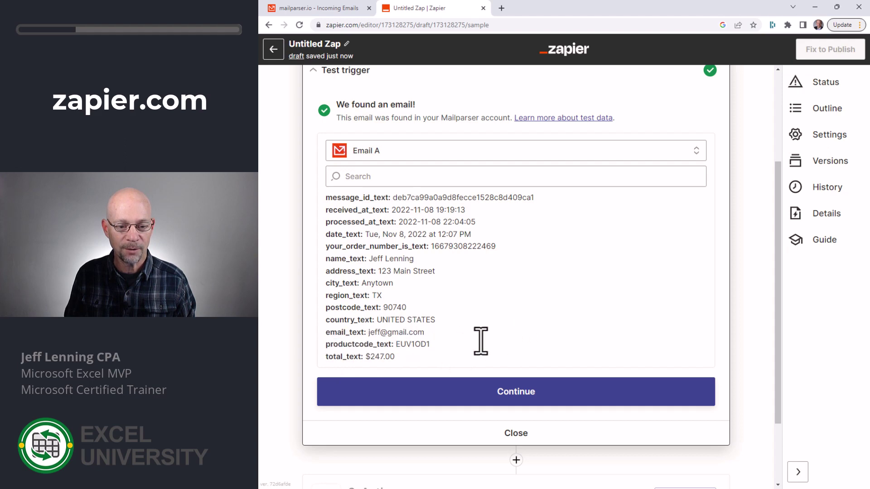
{"action": "left_click", "coordinate": [528, 394]}
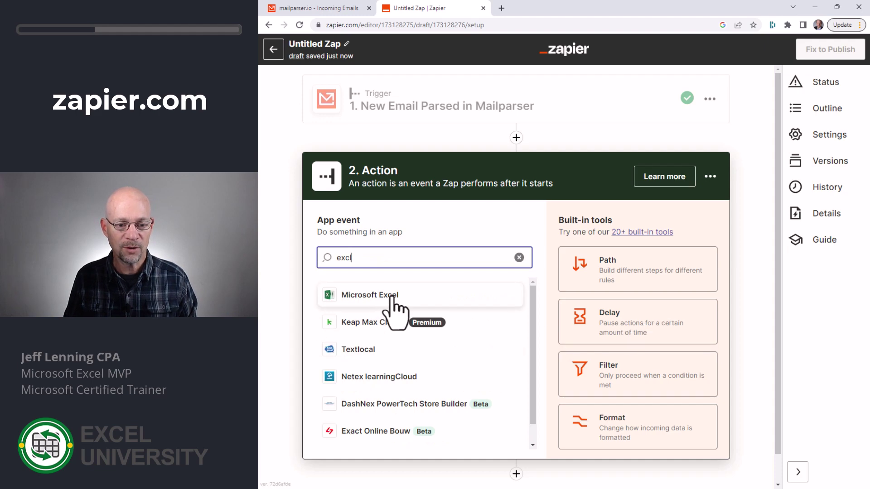
Step: Search 'quick' and select QuickBooks Online as the action app
{"action": "key", "text": "BackSpace"}
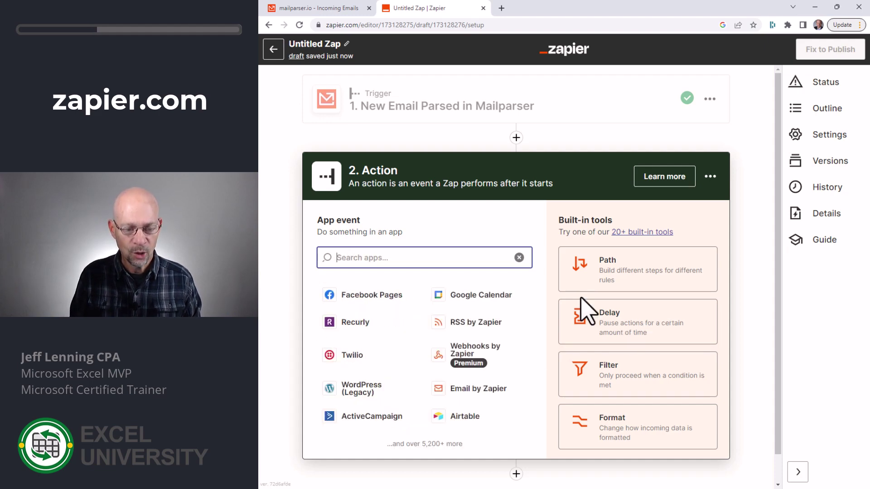
{"action": "type", "text": "ac"}
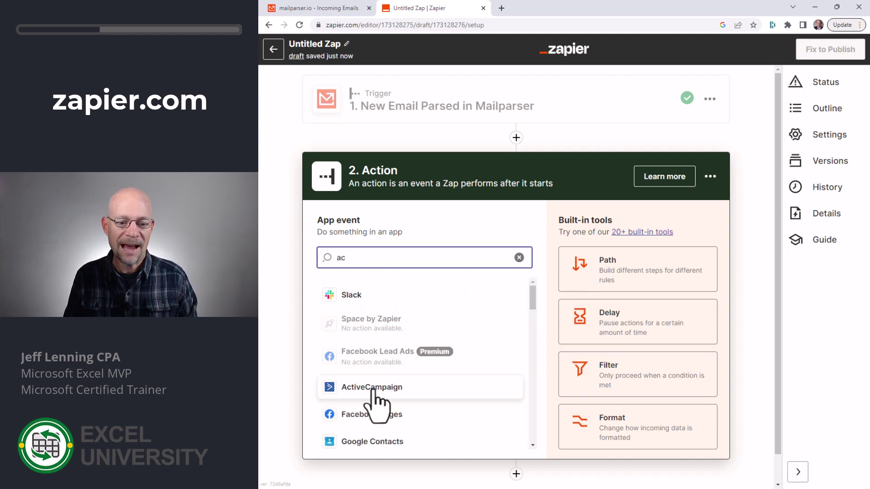
{"action": "key", "text": "BackSpace"}
{"action": "key", "text": "BackSpace"}
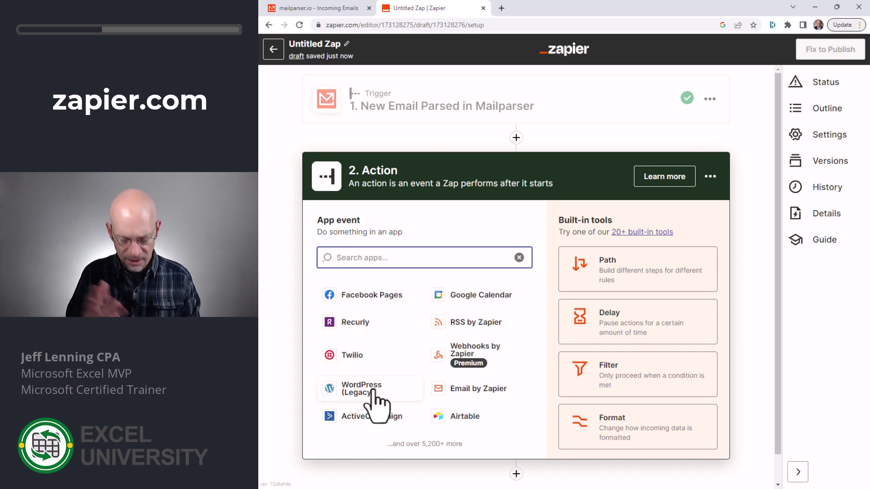
{"action": "type", "text": "qua"}
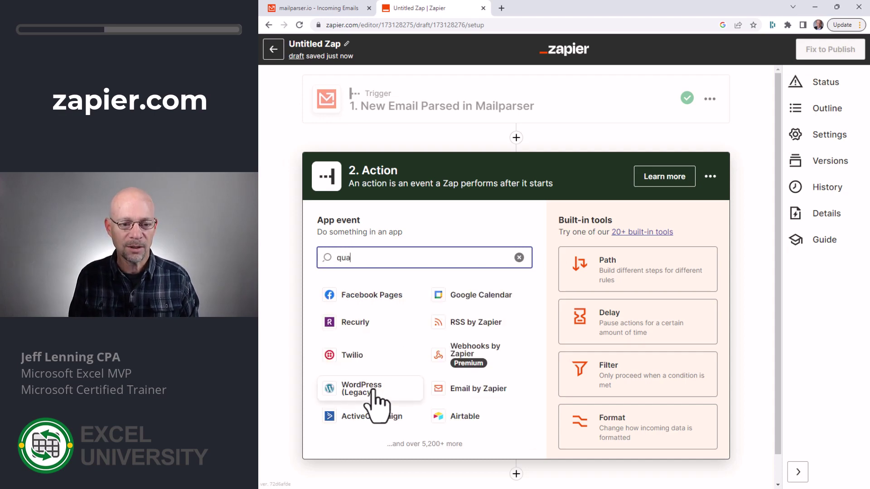
{"action": "key", "text": "BackSpace"}
{"action": "type", "text": "ick"}
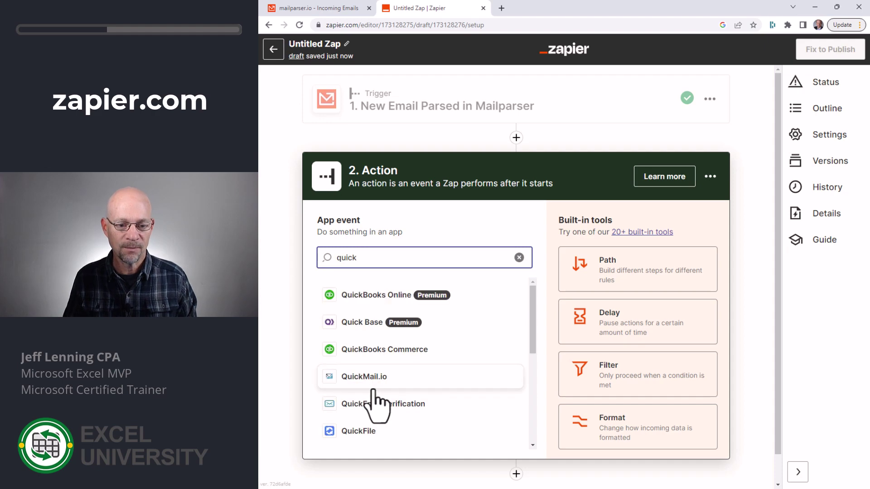
{"action": "left_click", "coordinate": [376, 295]}
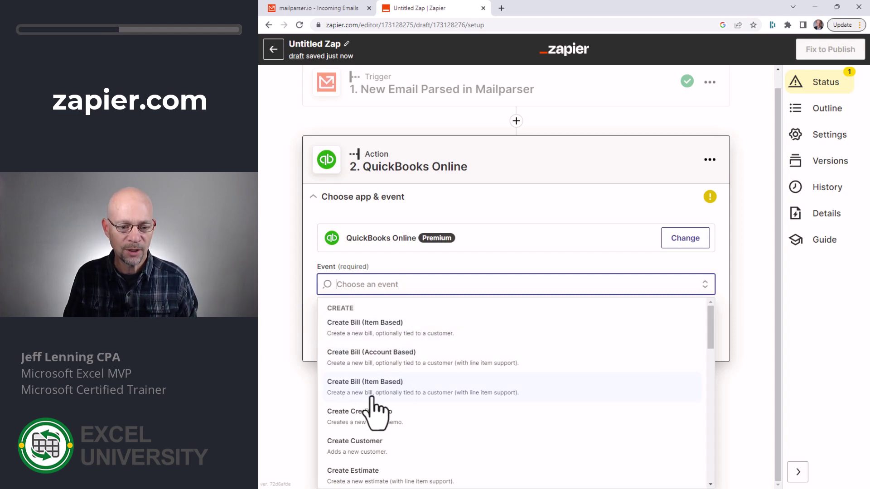
Step: Choose Create Invoice as the QuickBooks Online event and connect the existing QuickBooks Online account
{"action": "scroll", "coordinate": [399, 399], "scroll_direction": "down", "scroll_amount": 3}
{"action": "scroll", "coordinate": [451, 345], "scroll_direction": "down", "scroll_amount": 5}
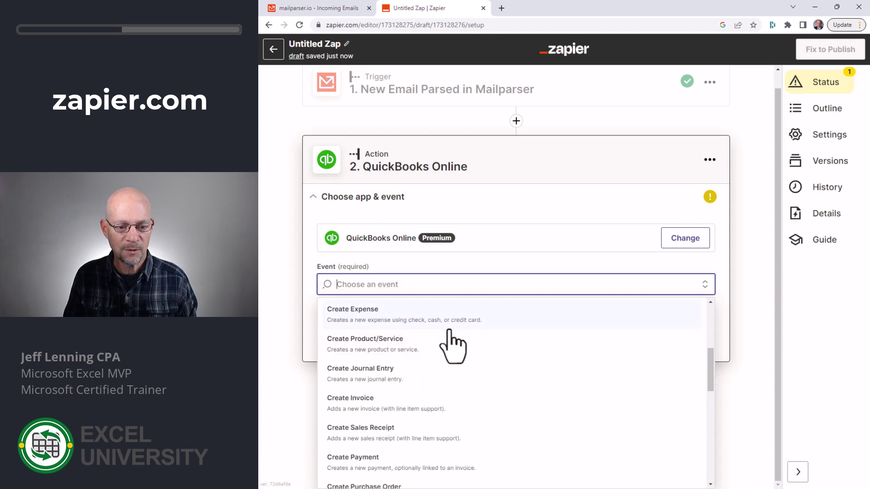
{"action": "scroll", "coordinate": [457, 337], "scroll_direction": "down", "scroll_amount": 7}
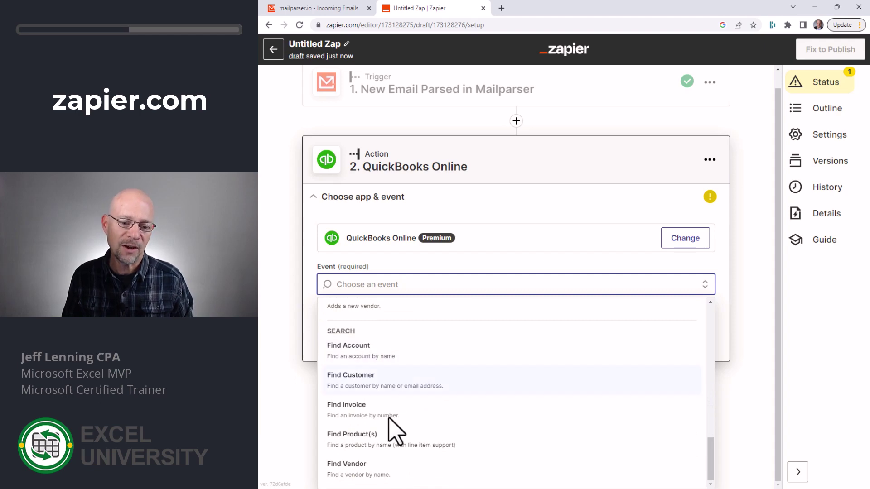
{"action": "scroll", "coordinate": [495, 405], "scroll_direction": "up", "scroll_amount": 7}
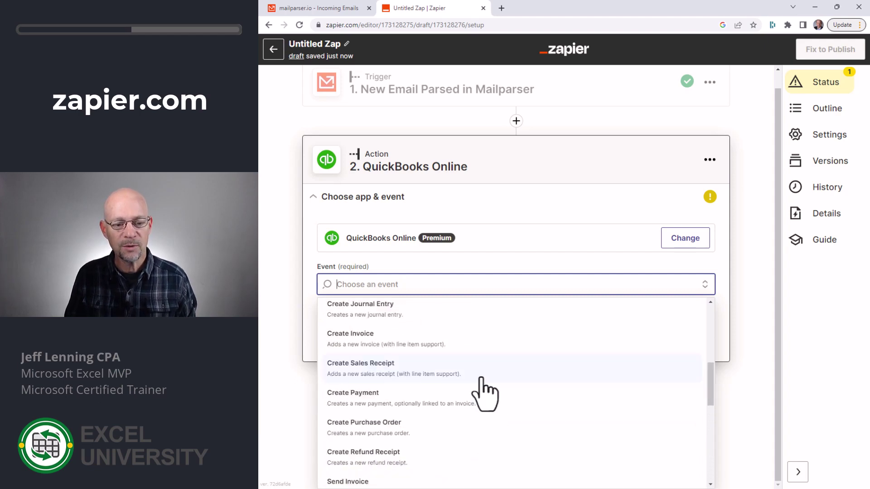
{"action": "left_click", "coordinate": [367, 338]}
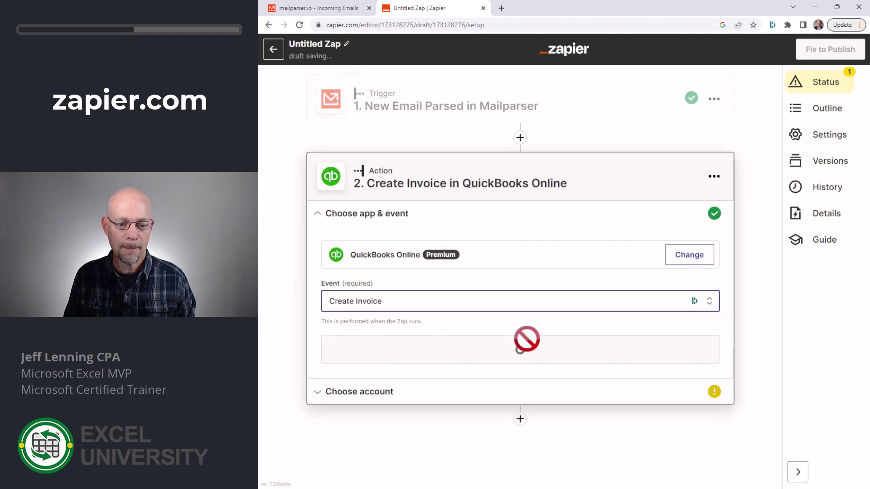
{"action": "left_click", "coordinate": [526, 355]}
{"action": "left_click", "coordinate": [449, 287]}
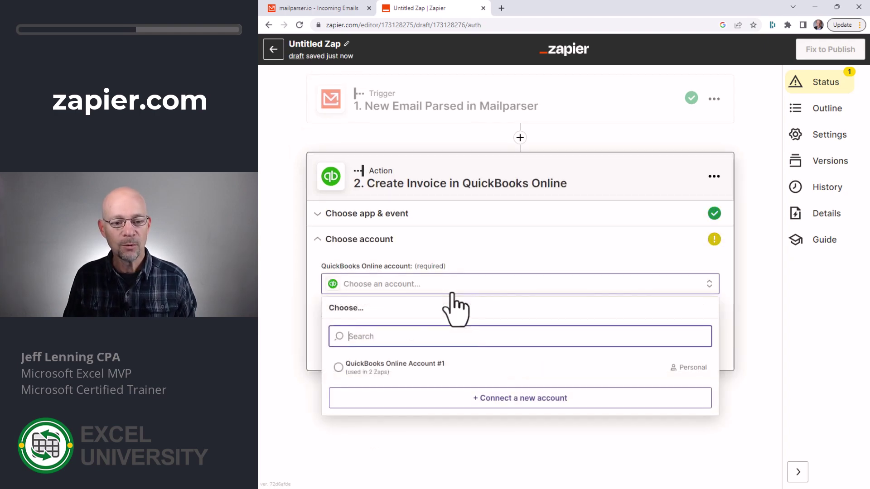
{"action": "left_click", "coordinate": [415, 371]}
Step: Set the invoice Customer to a custom value mapped from Mailparser's 1. Name Text
{"action": "left_click", "coordinate": [351, 344]}
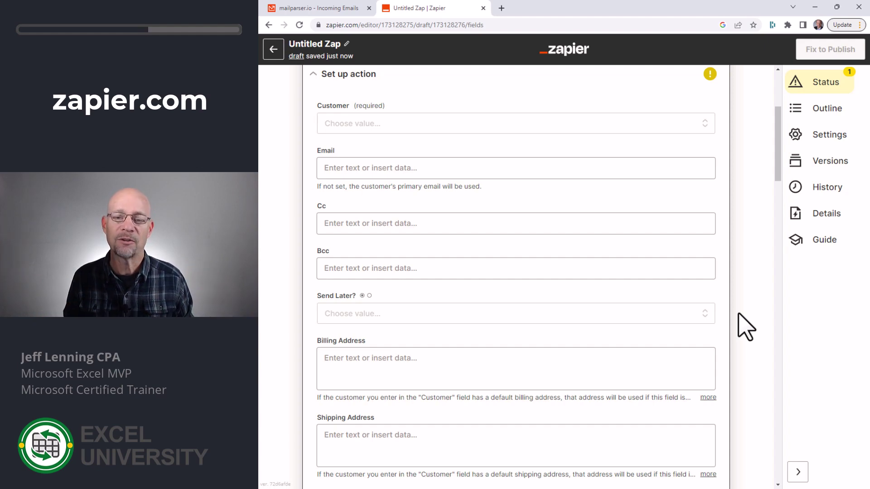
{"action": "scroll", "coordinate": [453, 199], "scroll_direction": "up", "scroll_amount": 1}
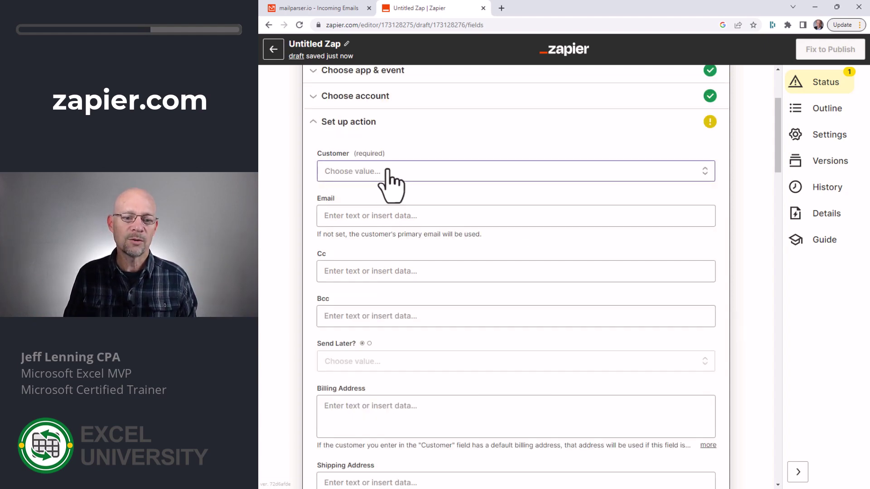
{"action": "left_click", "coordinate": [388, 171]}
{"action": "left_click", "coordinate": [393, 203]}
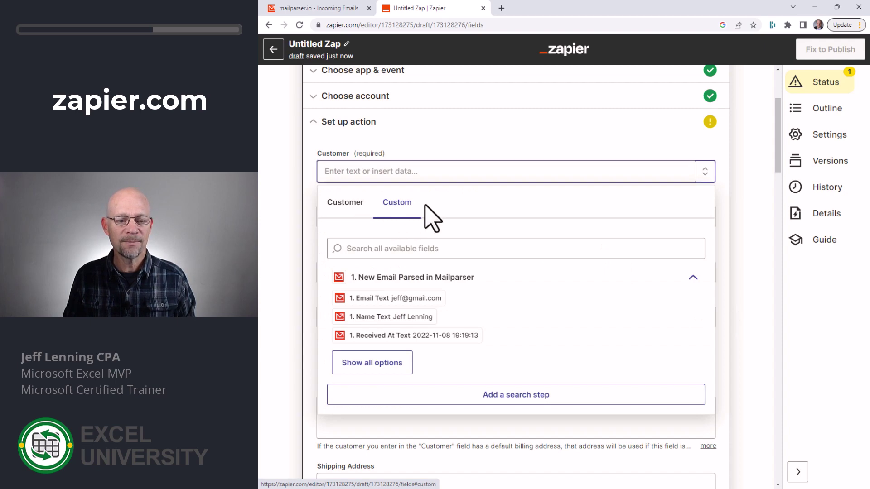
{"action": "left_click", "coordinate": [382, 362]}
{"action": "scroll", "coordinate": [543, 321], "scroll_direction": "down", "scroll_amount": 2}
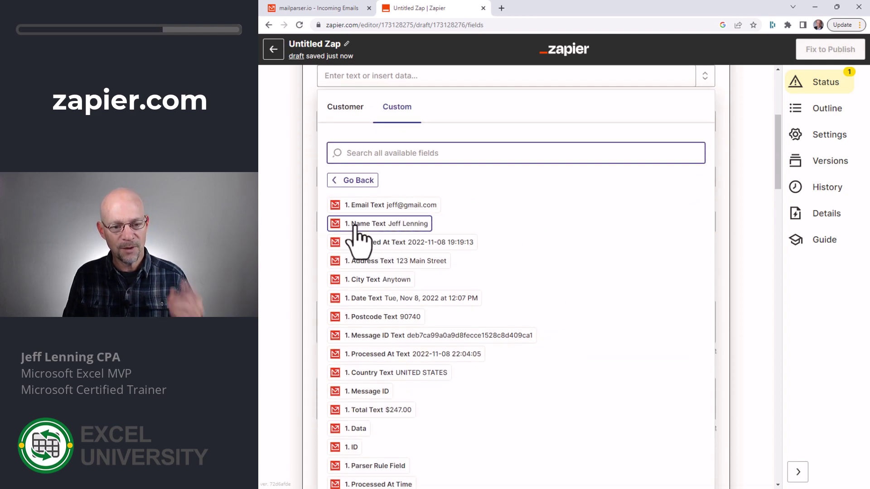
{"action": "left_click", "coordinate": [400, 226]}
{"action": "scroll", "coordinate": [515, 227], "scroll_direction": "up", "scroll_amount": 2}
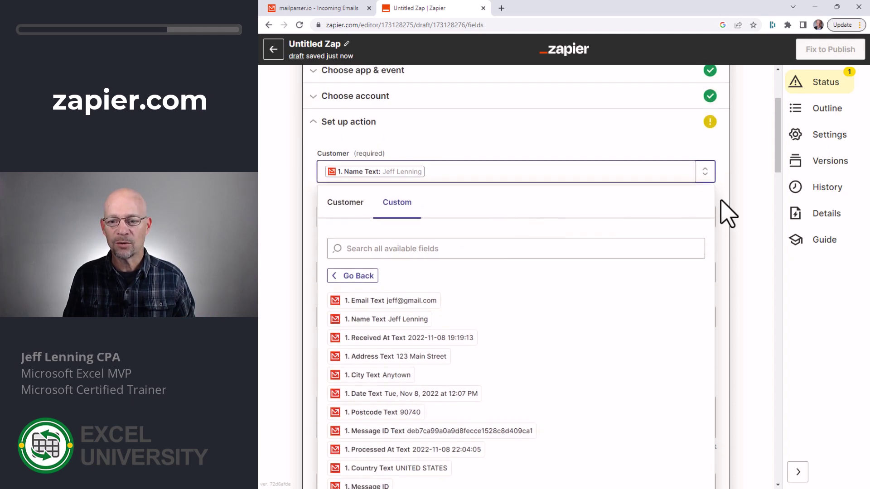
{"action": "left_click", "coordinate": [335, 171]}
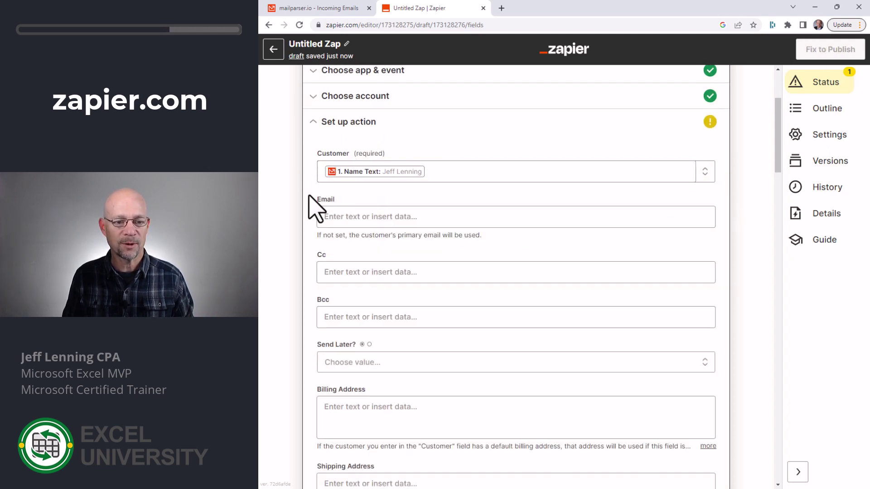
Step: Map the invoice Email field to the parsed 1. Email Text
{"action": "left_click", "coordinate": [370, 217]}
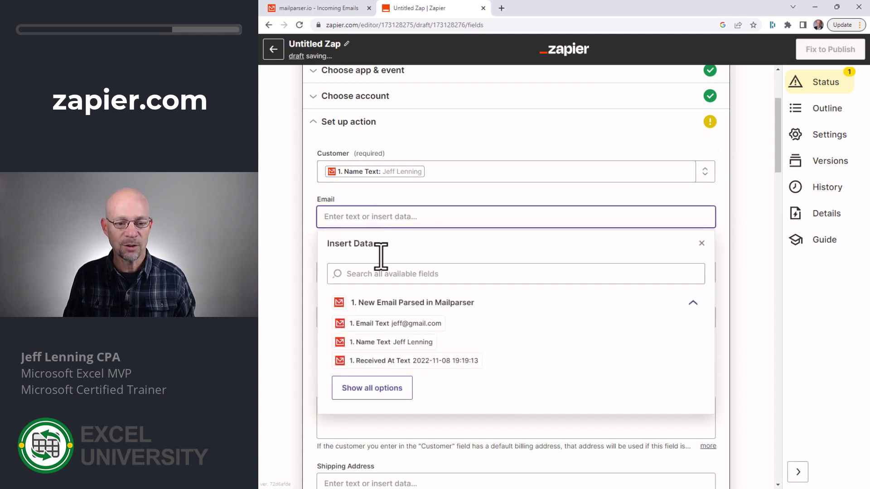
{"action": "left_click", "coordinate": [415, 324]}
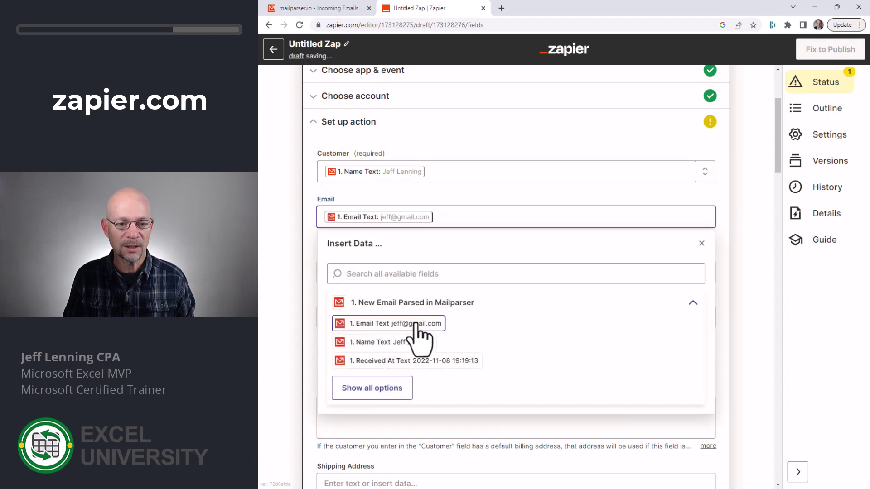
{"action": "left_click", "coordinate": [313, 250]}
Step: Build Billing Address from parsed Address, City (Anytown), Region (TX) and Postcode Text
{"action": "scroll", "coordinate": [311, 263], "scroll_direction": "down", "scroll_amount": 5}
{"action": "left_click", "coordinate": [371, 169]}
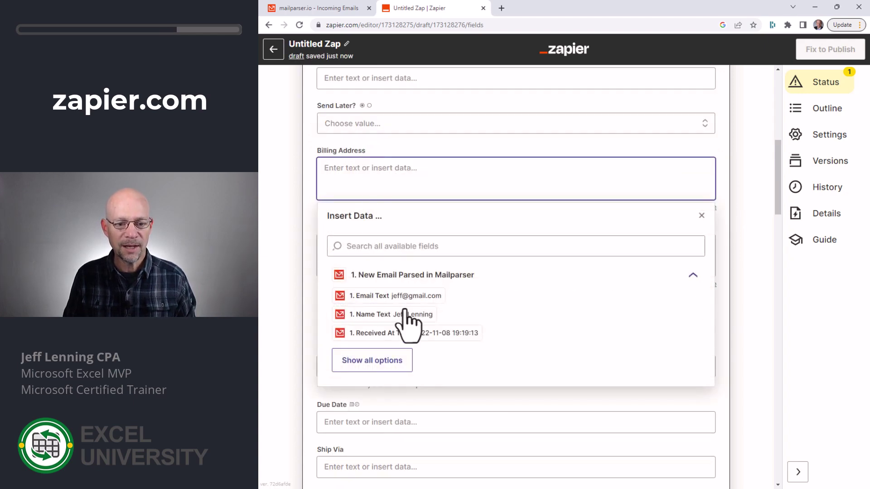
{"action": "left_click", "coordinate": [388, 366]}
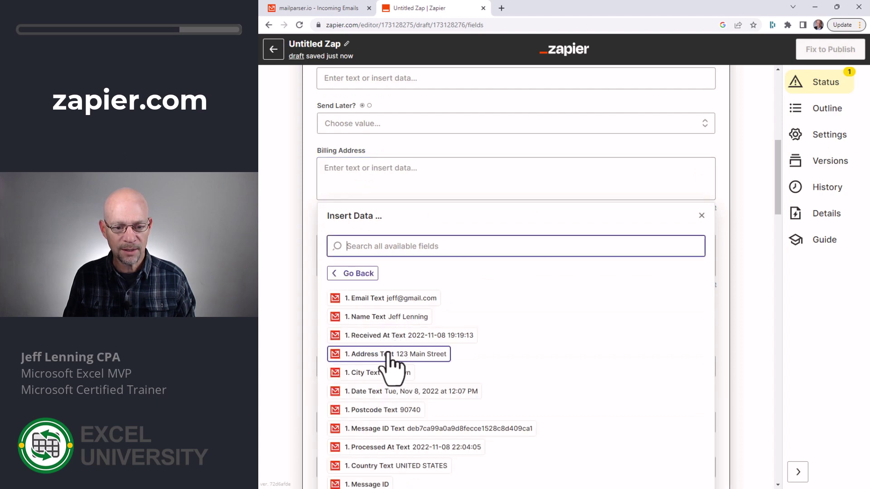
{"action": "left_click", "coordinate": [389, 356]}
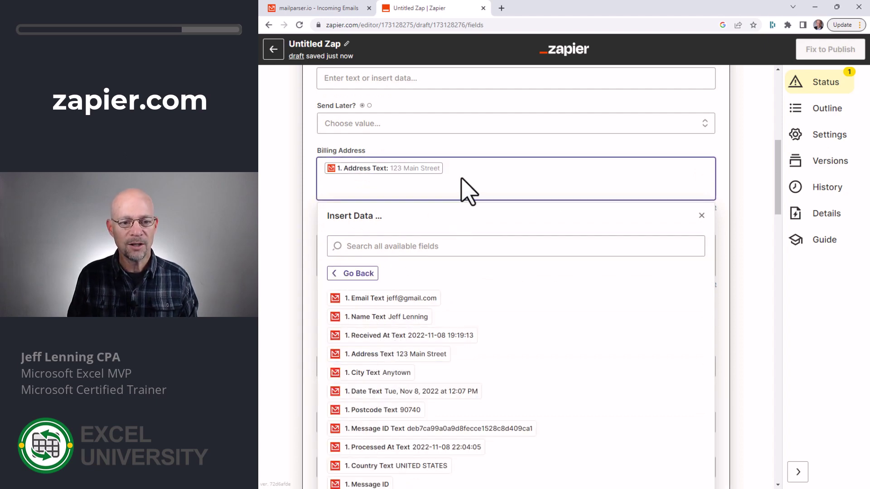
{"action": "left_click", "coordinate": [386, 374]}
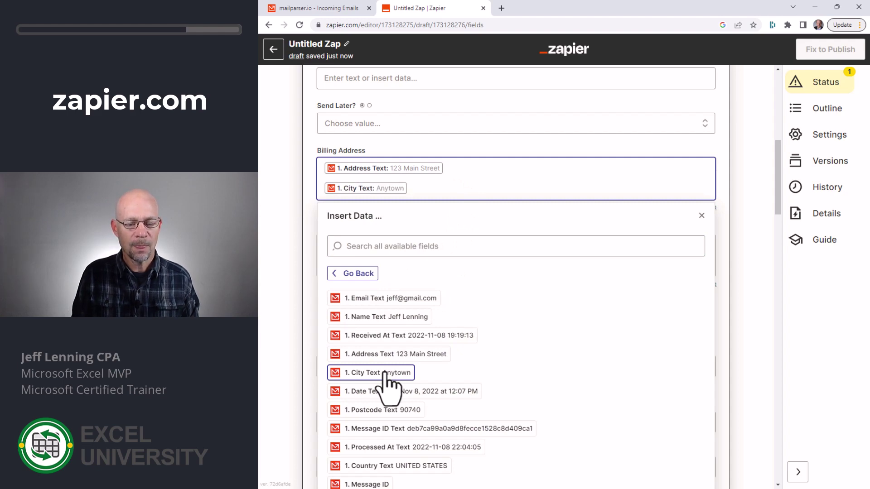
{"action": "scroll", "coordinate": [385, 373], "scroll_direction": "down", "scroll_amount": 4}
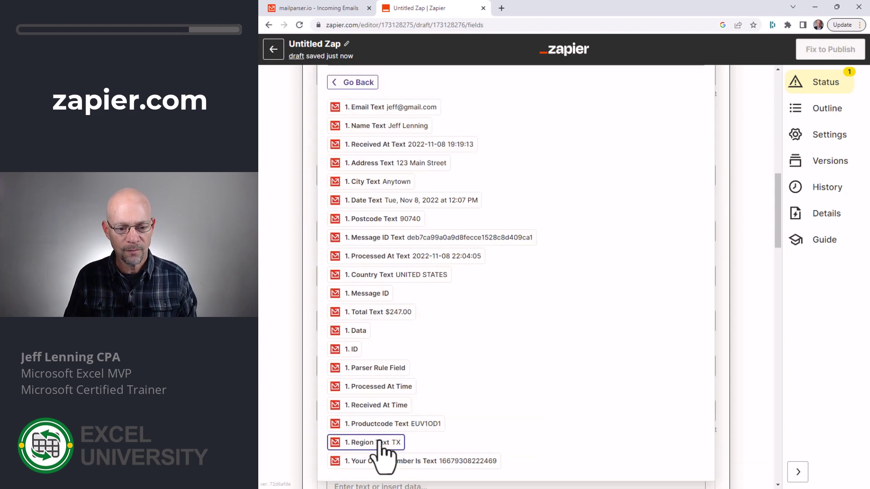
{"action": "left_click", "coordinate": [359, 441]}
{"action": "scroll", "coordinate": [453, 335], "scroll_direction": "down", "scroll_amount": 4}
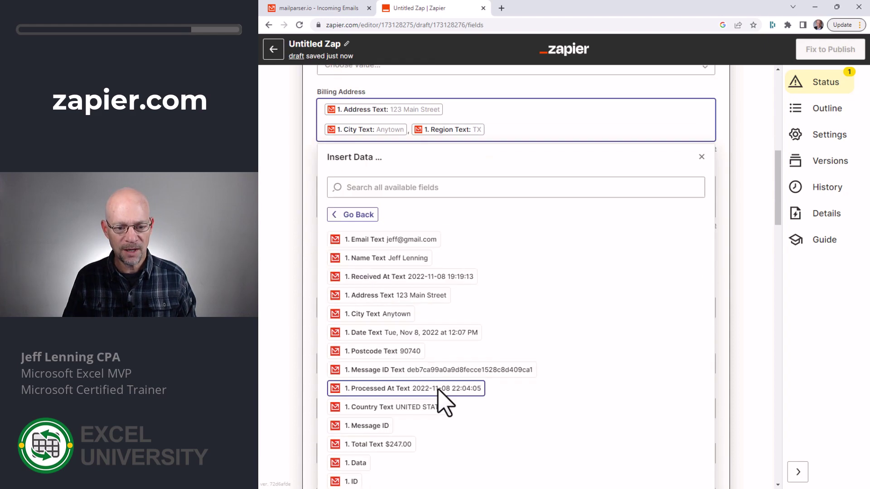
{"action": "scroll", "coordinate": [421, 327], "scroll_direction": "down", "scroll_amount": 2}
{"action": "scroll", "coordinate": [449, 272], "scroll_direction": "up", "scroll_amount": 3}
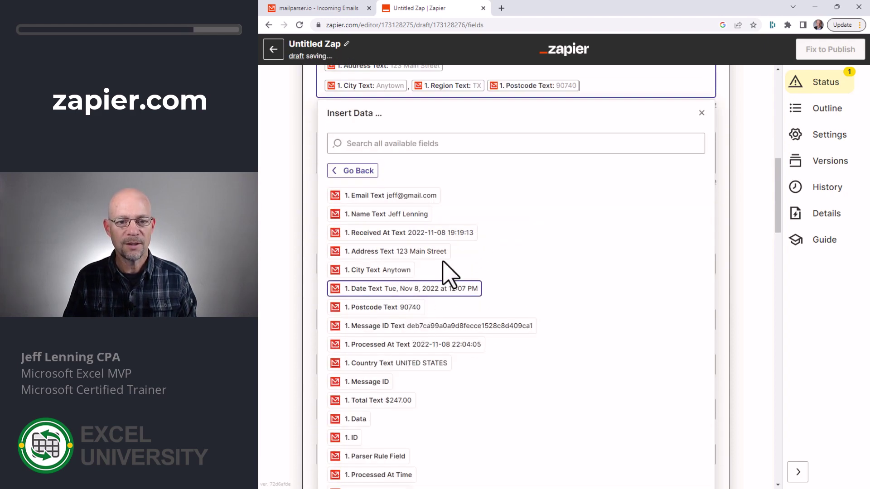
{"action": "left_click", "coordinate": [303, 195]}
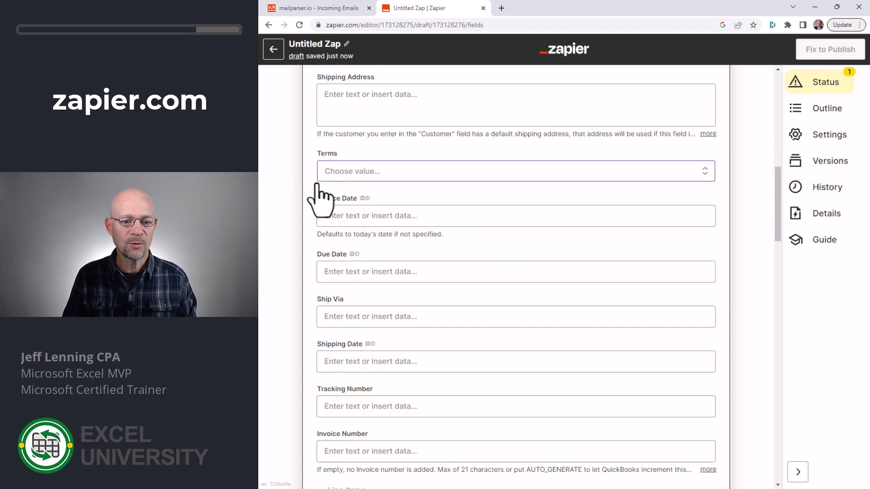
Step: Map the Invoice Date to the parsed 1. Received At Text
{"action": "left_click", "coordinate": [371, 216]}
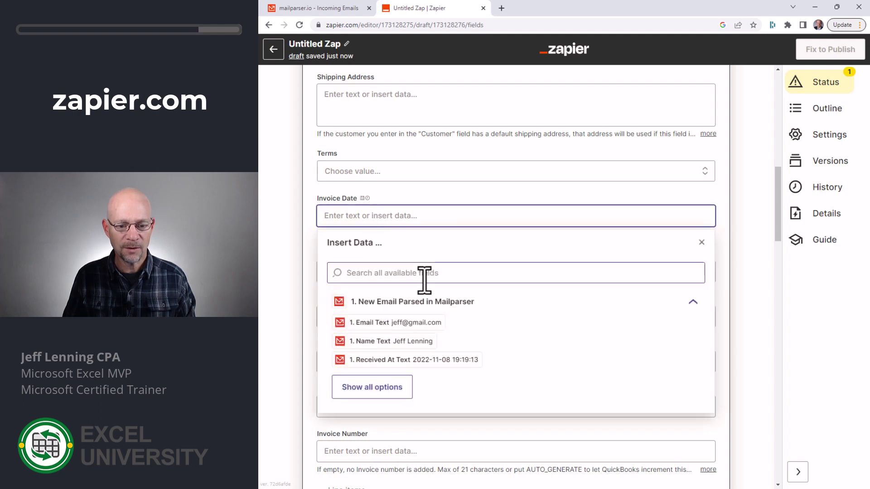
{"action": "left_click", "coordinate": [459, 360]}
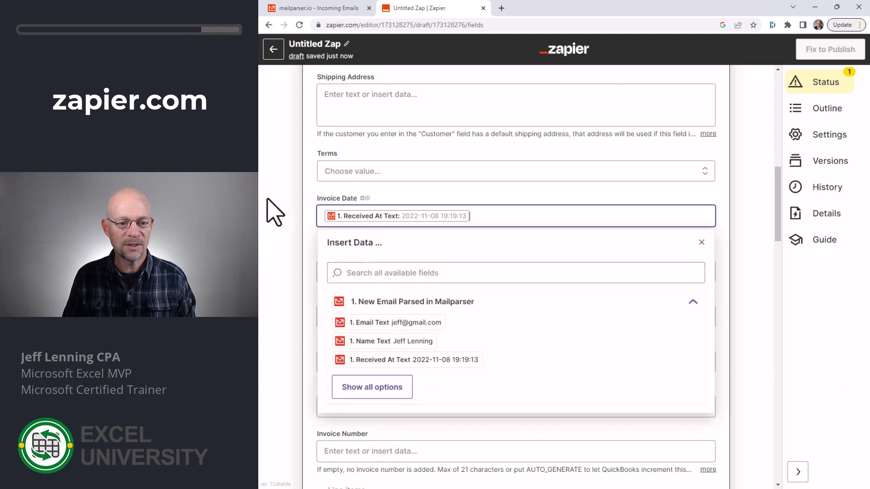
{"action": "left_click", "coordinate": [308, 211]}
Step: Set the line item's Product/Service to the parsed 1. Productcode Text
{"action": "scroll", "coordinate": [309, 211], "scroll_direction": "down", "scroll_amount": 2}
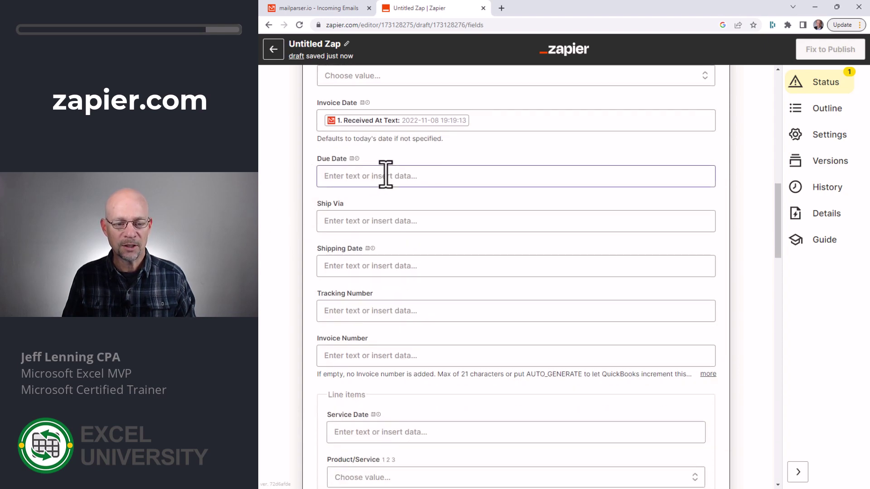
{"action": "scroll", "coordinate": [323, 222], "scroll_direction": "down", "scroll_amount": 6}
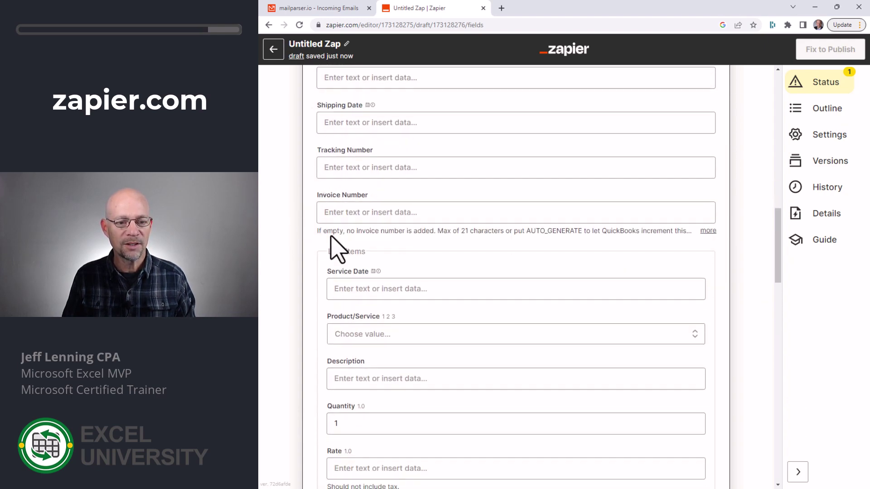
{"action": "left_click", "coordinate": [453, 191]}
{"action": "scroll", "coordinate": [466, 288], "scroll_direction": "down", "scroll_amount": 4}
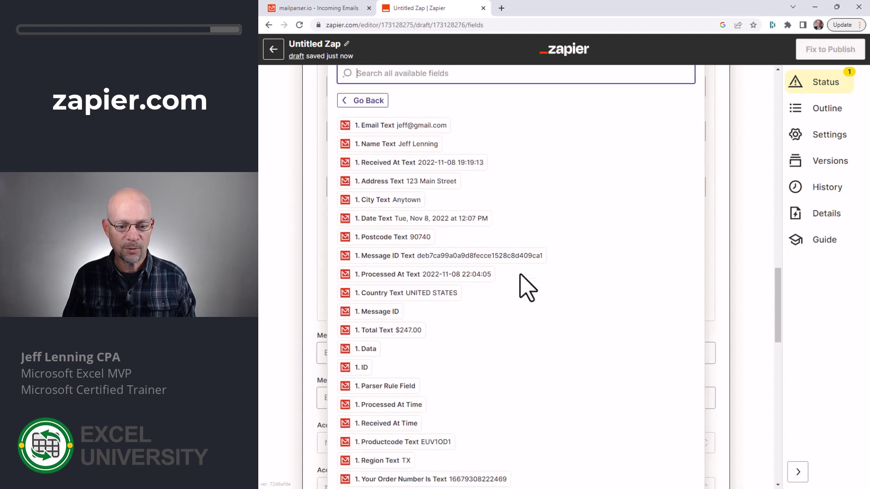
{"action": "left_click", "coordinate": [383, 351]}
{"action": "scroll", "coordinate": [314, 204], "scroll_direction": "down", "scroll_amount": 3}
{"action": "left_click", "coordinate": [369, 178]}
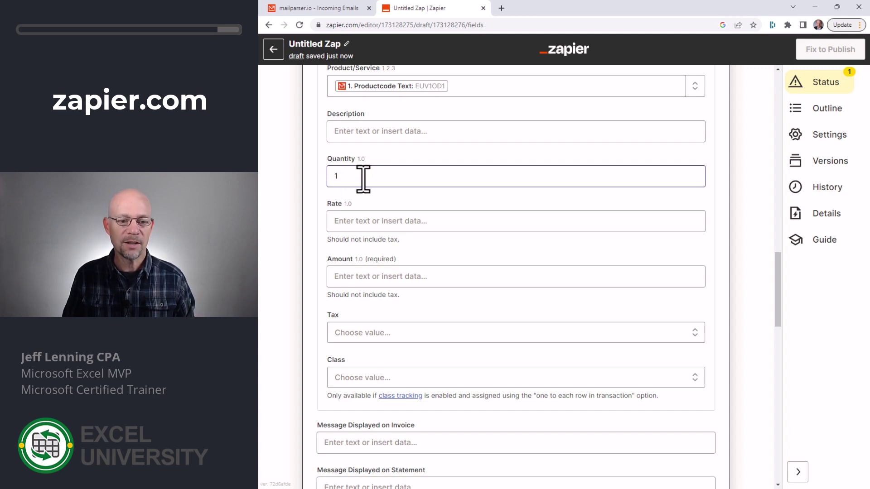
Step: Fill the line item Amount with the parsed total of $247.00
{"action": "left_click", "coordinate": [367, 277]}
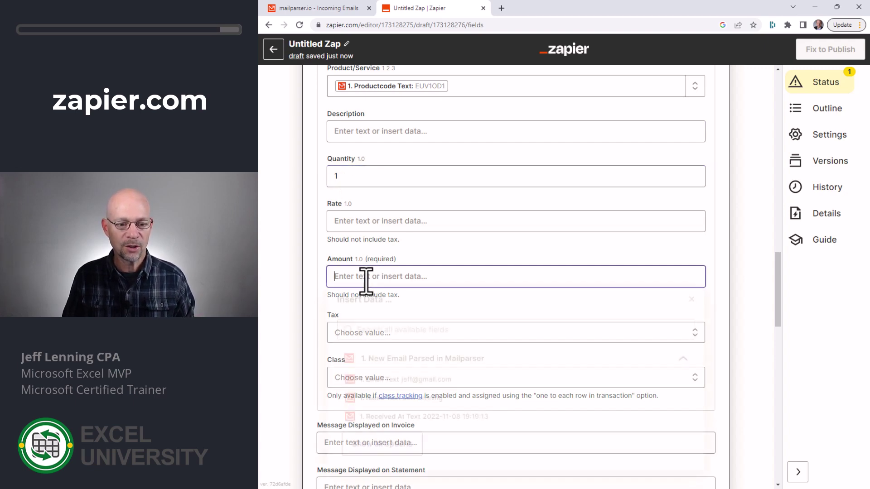
{"action": "left_click", "coordinate": [395, 448]}
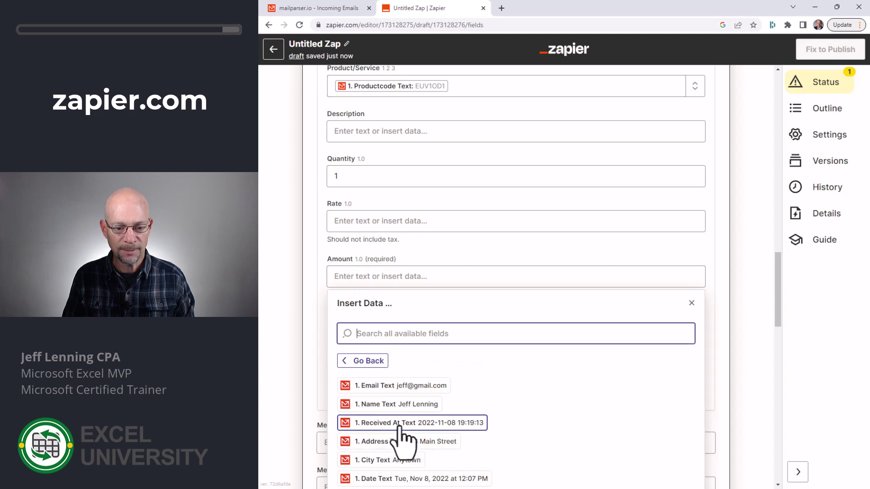
{"action": "scroll", "coordinate": [410, 281], "scroll_direction": "down", "scroll_amount": 7}
{"action": "left_click", "coordinate": [408, 256]}
{"action": "scroll", "coordinate": [290, 226], "scroll_direction": "down", "scroll_amount": 2}
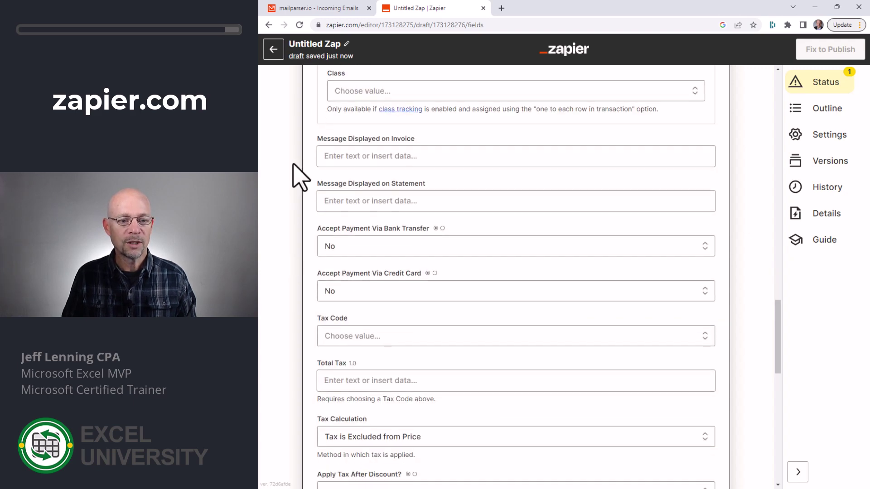
{"action": "scroll", "coordinate": [306, 208], "scroll_direction": "down", "scroll_amount": 3}
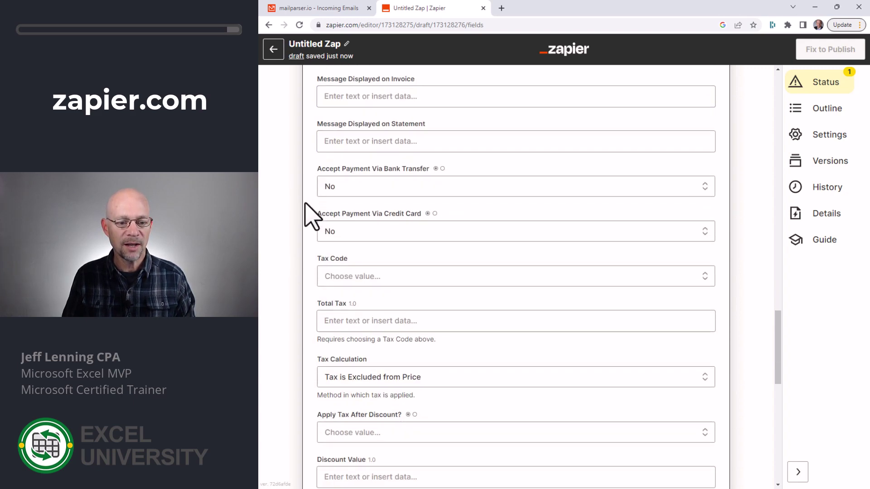
{"action": "scroll", "coordinate": [308, 220], "scroll_direction": "down", "scroll_amount": 9}
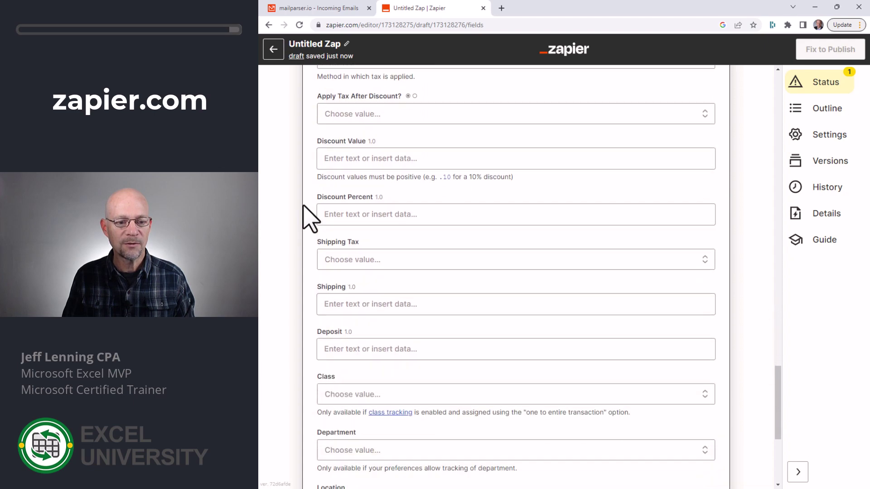
{"action": "scroll", "coordinate": [308, 216], "scroll_direction": "down", "scroll_amount": 1}
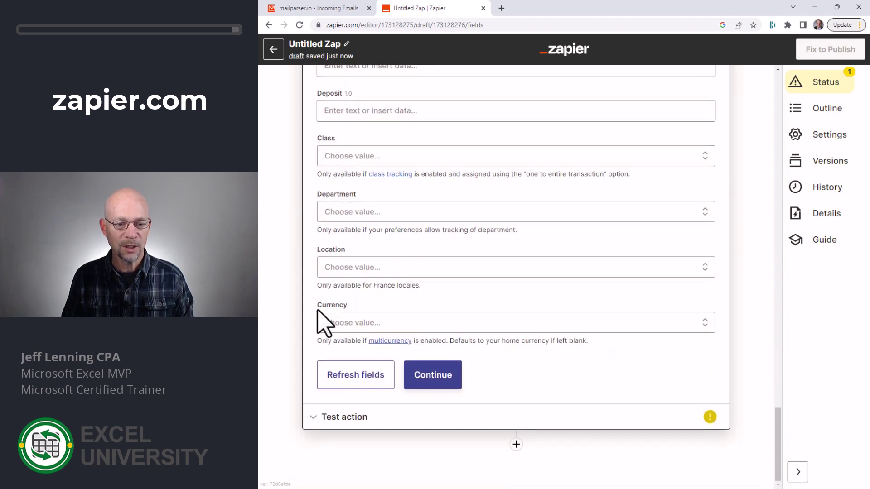